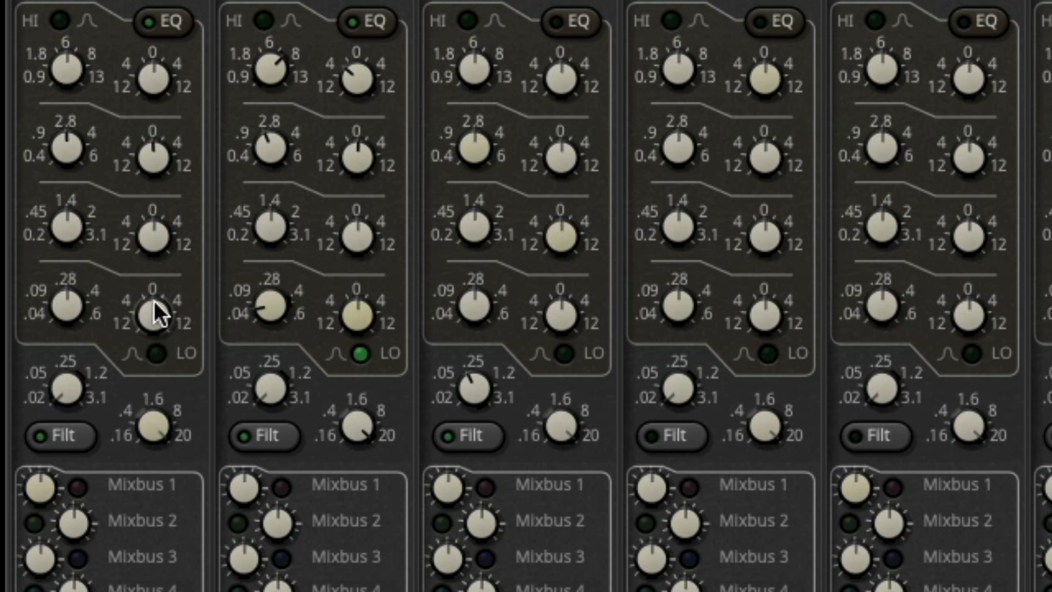
Boost the first channel's lowest EQ band, sweep its frequency to between .04 and .09 kHz, and settle the gain slightly above +4
{"action": "left_click_drag", "start_coordinate": [154, 300], "coordinate": [249, 0]}
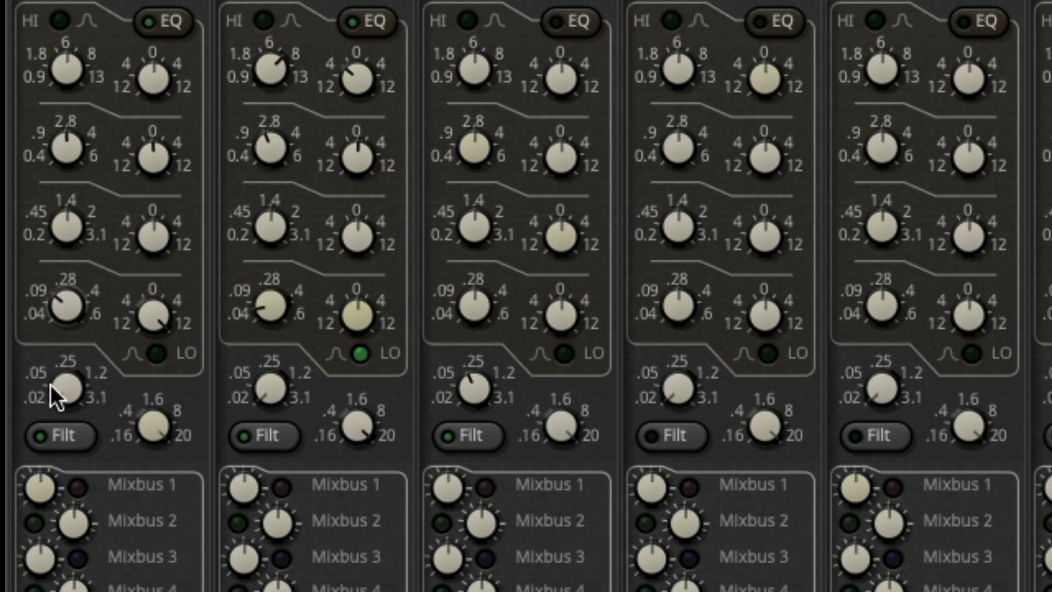
{"action": "left_click_drag", "start_coordinate": [50, 385], "coordinate": [30, 432]}
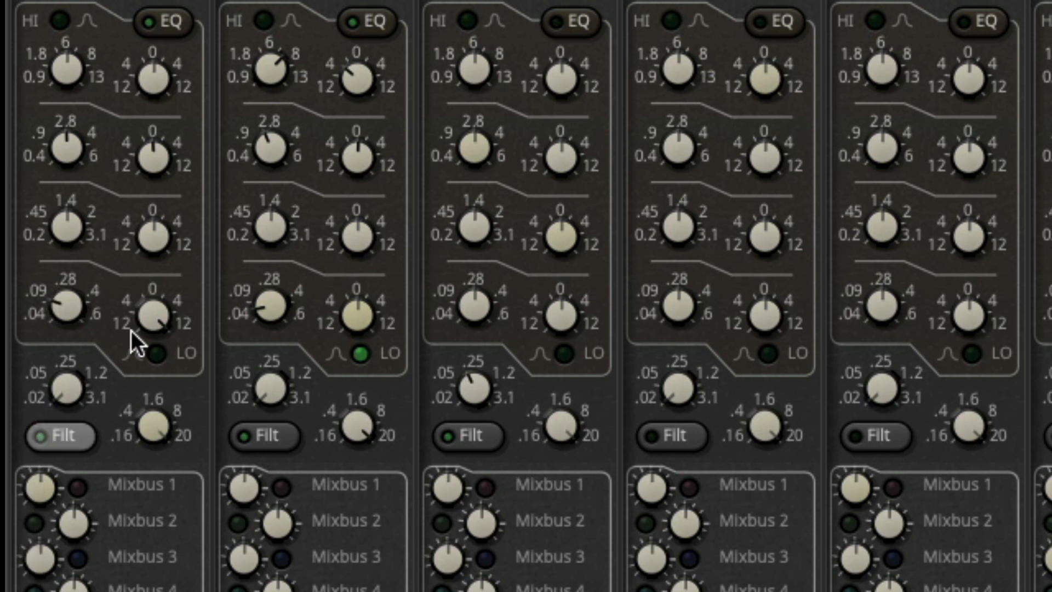
{"action": "left_click_drag", "start_coordinate": [140, 314], "coordinate": [136, 488]}
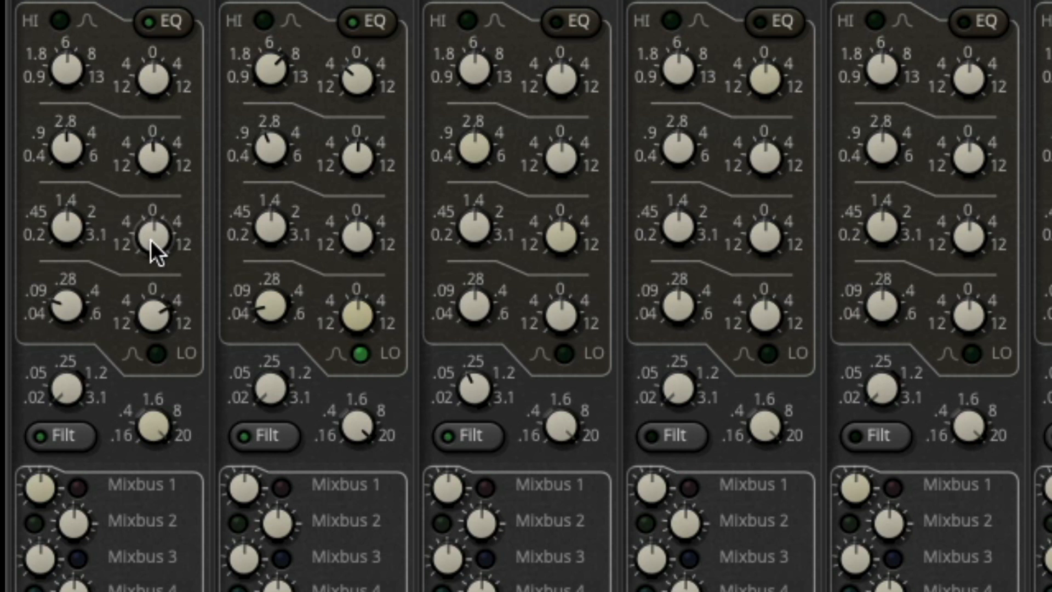
Sweep the first channel's low-mid EQ band to about .45 kHz, cut it by about 4, and compare with the EQ bypassed
{"action": "left_click_drag", "start_coordinate": [152, 240], "coordinate": [163, 11]}
{"action": "left_click_drag", "start_coordinate": [51, 266], "coordinate": [41, 363]}
{"action": "left_click_drag", "start_coordinate": [153, 230], "coordinate": [156, 591]}
{"action": "left_click_drag", "start_coordinate": [159, 233], "coordinate": [127, 34]}
{"action": "left_click_drag", "start_coordinate": [131, 30], "coordinate": [124, 31]}
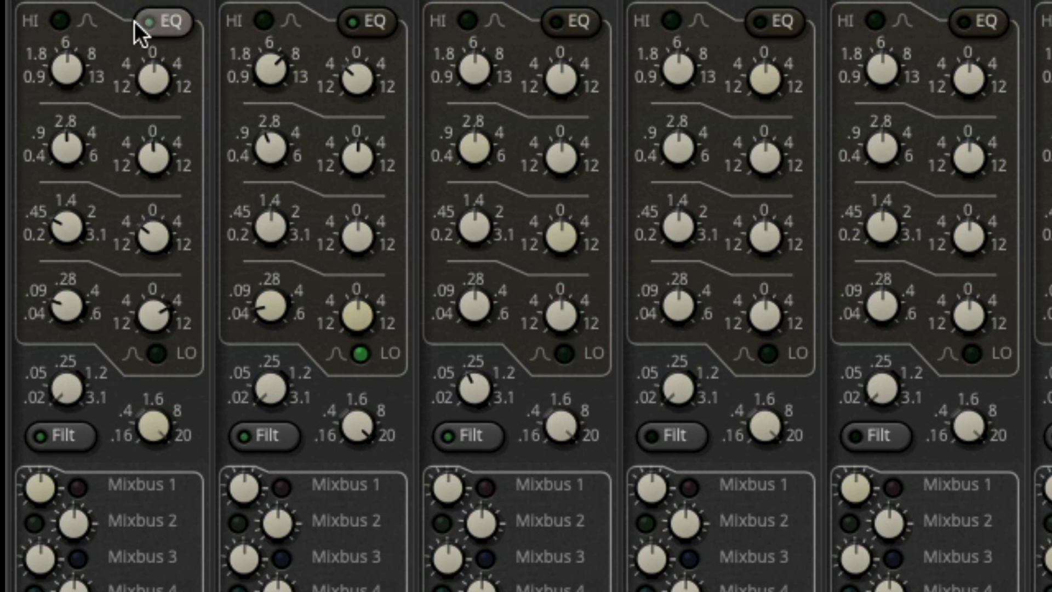
{"action": "left_click", "coordinate": [169, 27]}
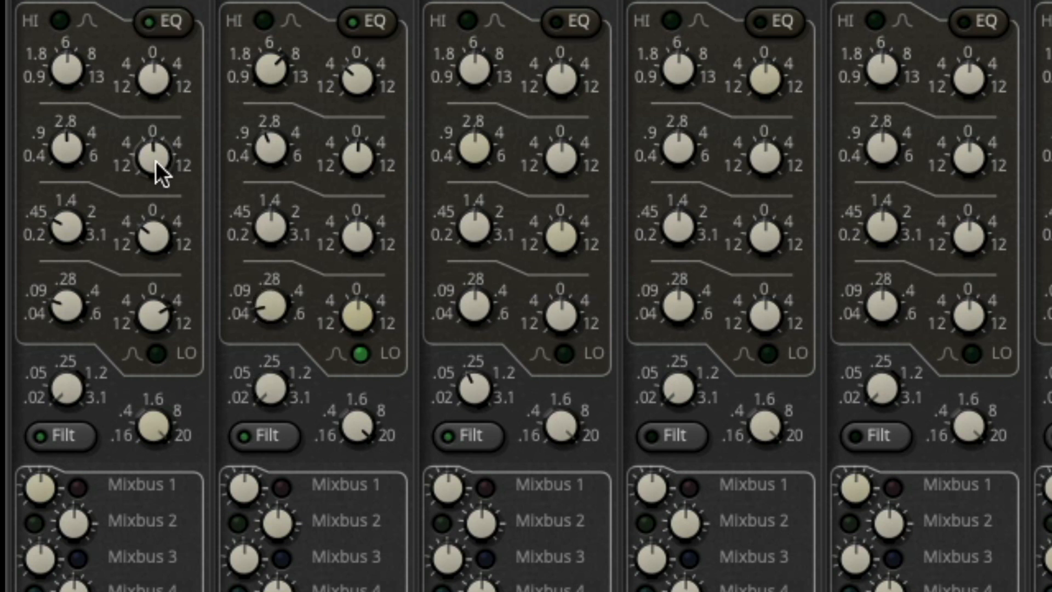
Set the first channel's high-mid EQ band to about 4 kHz with a gain boost between 4 and 12
{"action": "left_click_drag", "start_coordinate": [156, 161], "coordinate": [155, 143]}
{"action": "left_click_drag", "start_coordinate": [62, 176], "coordinate": [61, 203]}
{"action": "left_click_drag", "start_coordinate": [67, 164], "coordinate": [94, 15]}
{"action": "left_click_drag", "start_coordinate": [153, 211], "coordinate": [131, 301]}
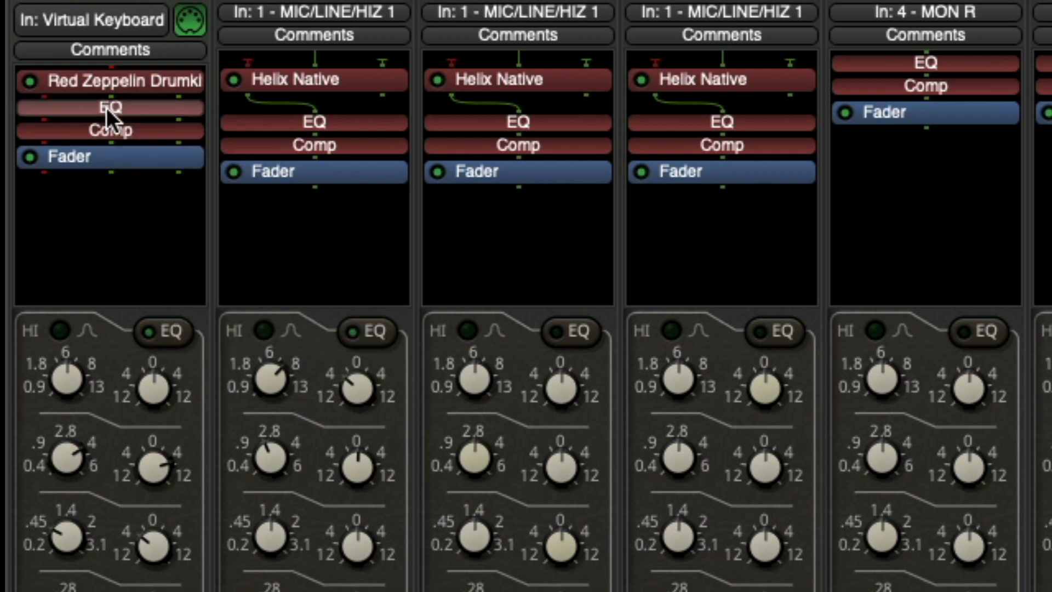
Copy the first channel's EQ settings onto the second channel and reset the second channel's EQ bands to their defaults
{"action": "left_click_drag", "start_coordinate": [106, 107], "coordinate": [299, 126]}
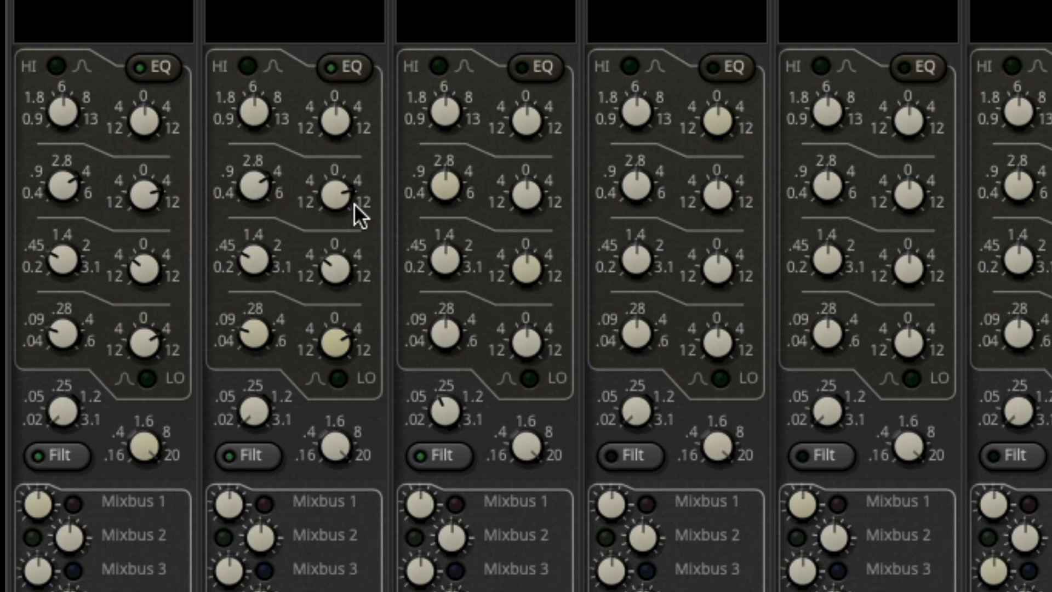
{"action": "left_click", "coordinate": [261, 186], "text": "shift"}
{"action": "left_click", "coordinate": [331, 269], "text": "shift"}
{"action": "left_click", "coordinate": [255, 263], "text": "shift"}
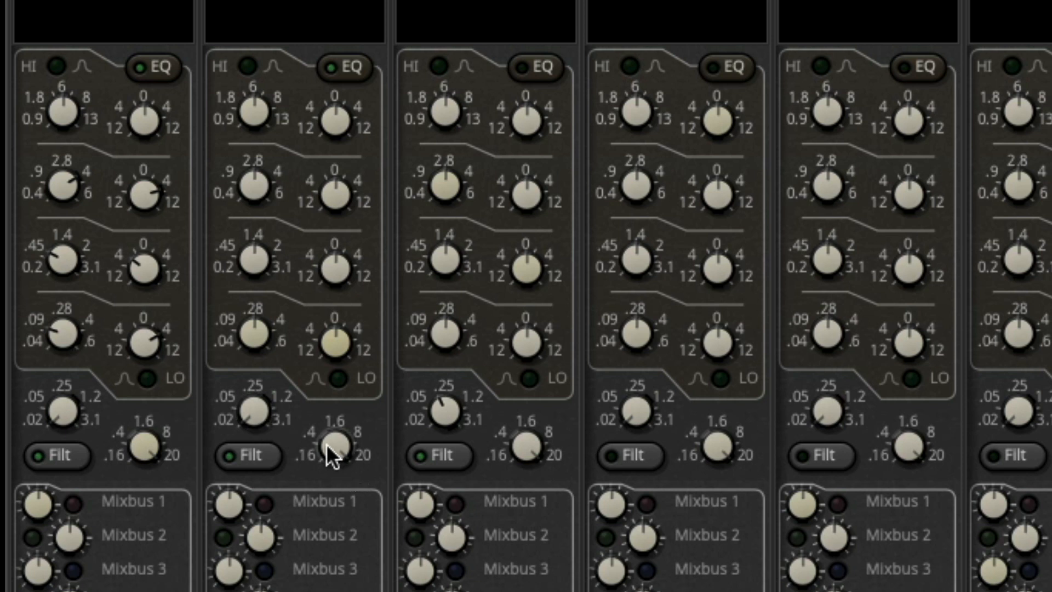
Sweep the second channel's low-pass and high-pass filter cutoffs through their ranges and return both to fully open
{"action": "left_click_drag", "start_coordinate": [326, 443], "coordinate": [329, 591]}
{"action": "left_click_drag", "start_coordinate": [324, 441], "coordinate": [293, 454]}
{"action": "left_click_drag", "start_coordinate": [312, 393], "coordinate": [365, 469]}
{"action": "left_click_drag", "start_coordinate": [364, 470], "coordinate": [413, 243]}
{"action": "left_click_drag", "start_coordinate": [413, 245], "coordinate": [429, 8]}
{"action": "mouse_move", "coordinate": [256, 405]}
{"action": "left_mouse_down"}
{"action": "mouse_move", "coordinate": [255, 336]}
{"action": "mouse_move", "coordinate": [305, 208]}
{"action": "mouse_move", "coordinate": [344, 152]}
{"action": "mouse_move", "coordinate": [441, 94]}
{"action": "mouse_move", "coordinate": [405, 137]}
{"action": "mouse_move", "coordinate": [429, 95]}
{"action": "mouse_move", "coordinate": [379, 156]}
{"action": "mouse_move", "coordinate": [270, 396]}
{"action": "left_mouse_up"}
{"action": "left_click_drag", "start_coordinate": [271, 432], "coordinate": [274, 368]}
Enable the third channel's EQ, sweep the boosted low-mid band to about .45 kHz, and settle it on a slight cut
{"action": "left_click_drag", "start_coordinate": [444, 412], "coordinate": [548, 127]}
{"action": "left_click_drag", "start_coordinate": [523, 263], "coordinate": [534, 162]}
{"action": "left_click_drag", "start_coordinate": [442, 255], "coordinate": [408, 405]}
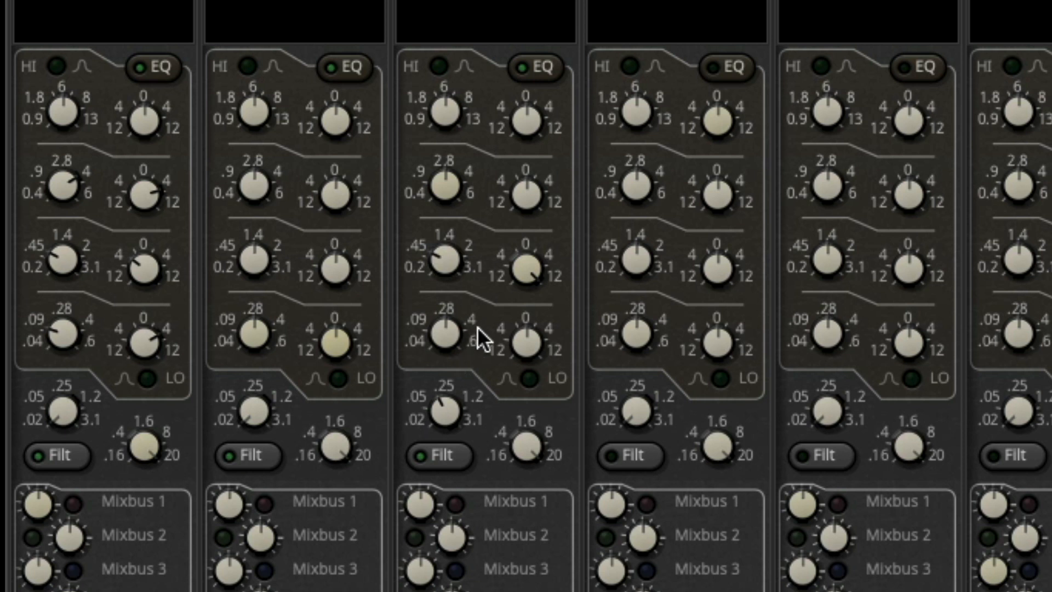
{"action": "left_click_drag", "start_coordinate": [521, 265], "coordinate": [519, 591]}
Set the third channel's high-pass filter to about 3.1 kHz and low-pass to about .16 kHz, and bypass the filter section
{"action": "left_click_drag", "start_coordinate": [443, 409], "coordinate": [631, 18]}
{"action": "left_click_drag", "start_coordinate": [527, 442], "coordinate": [518, 586]}
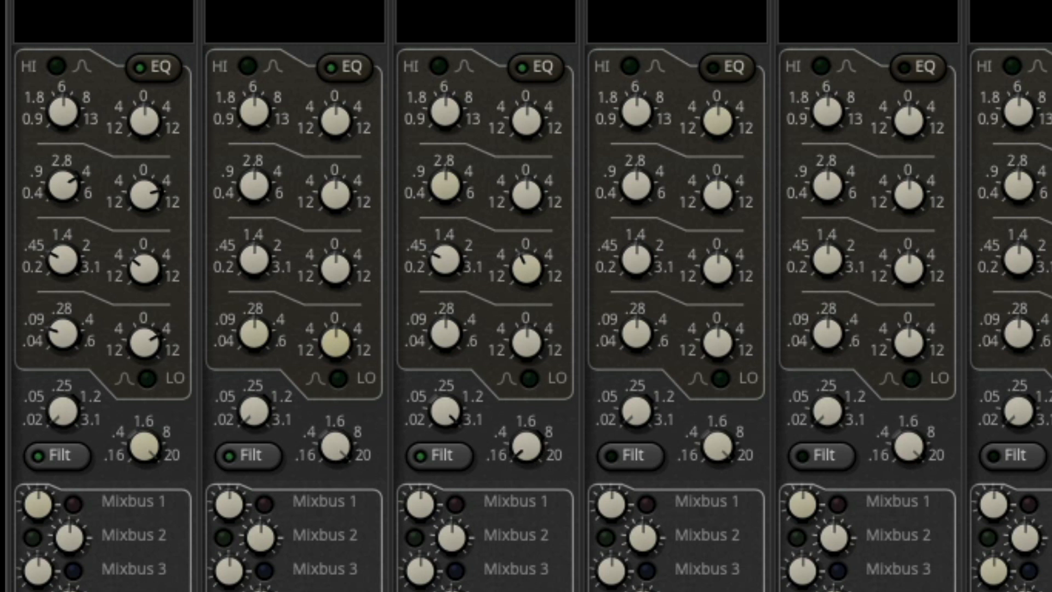
{"action": "left_click", "coordinate": [448, 459]}
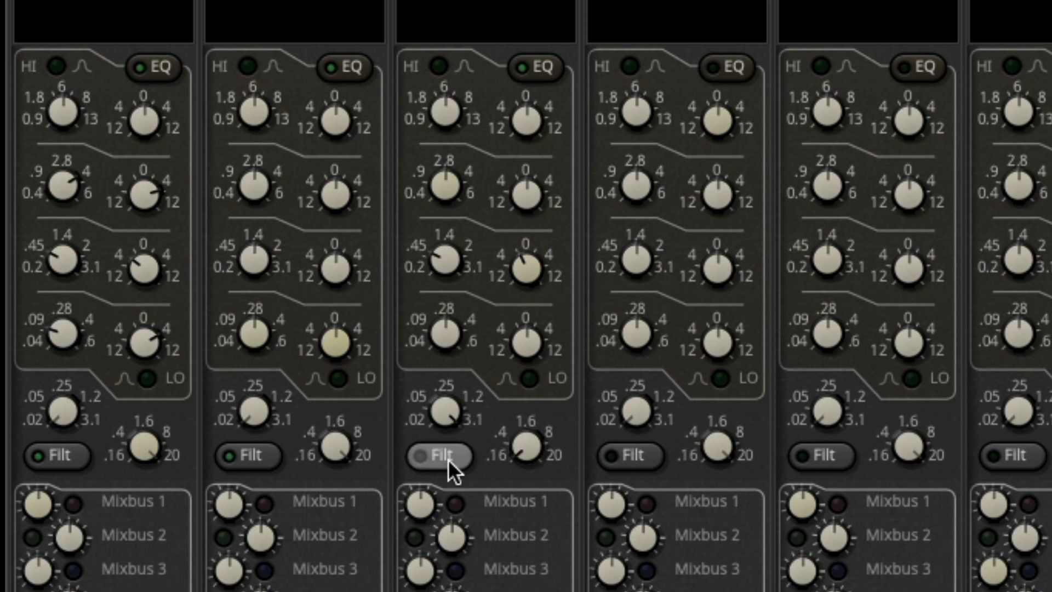